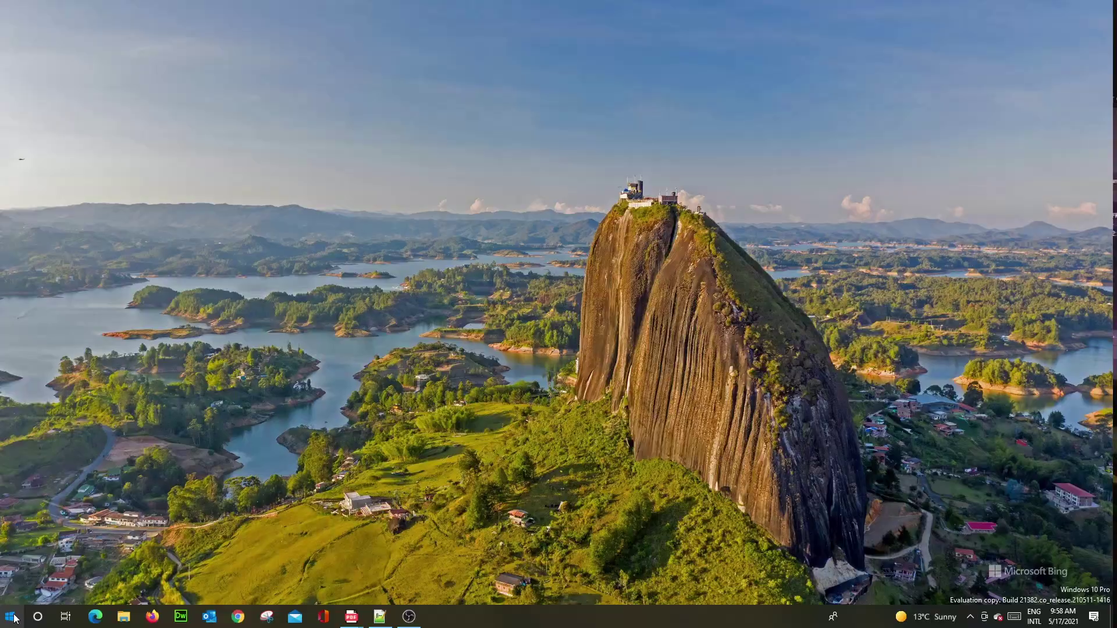
# Step: Go to Devices > Printers & scanners and open the Canon iP7200 series management page
pyautogui.click(15, 567)
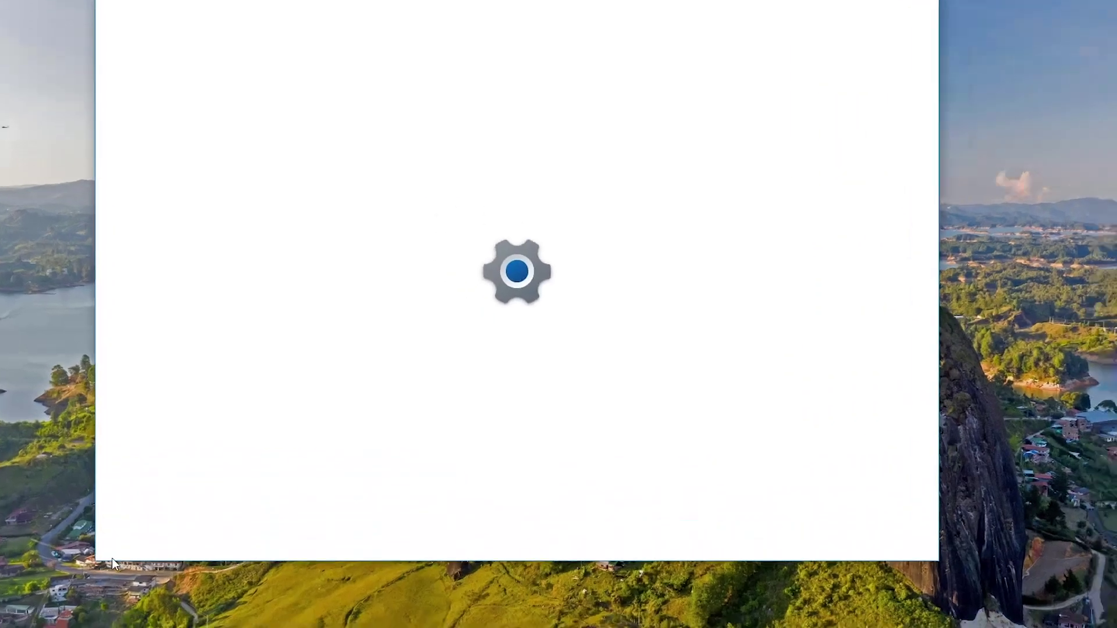
pyautogui.click(586, 197)
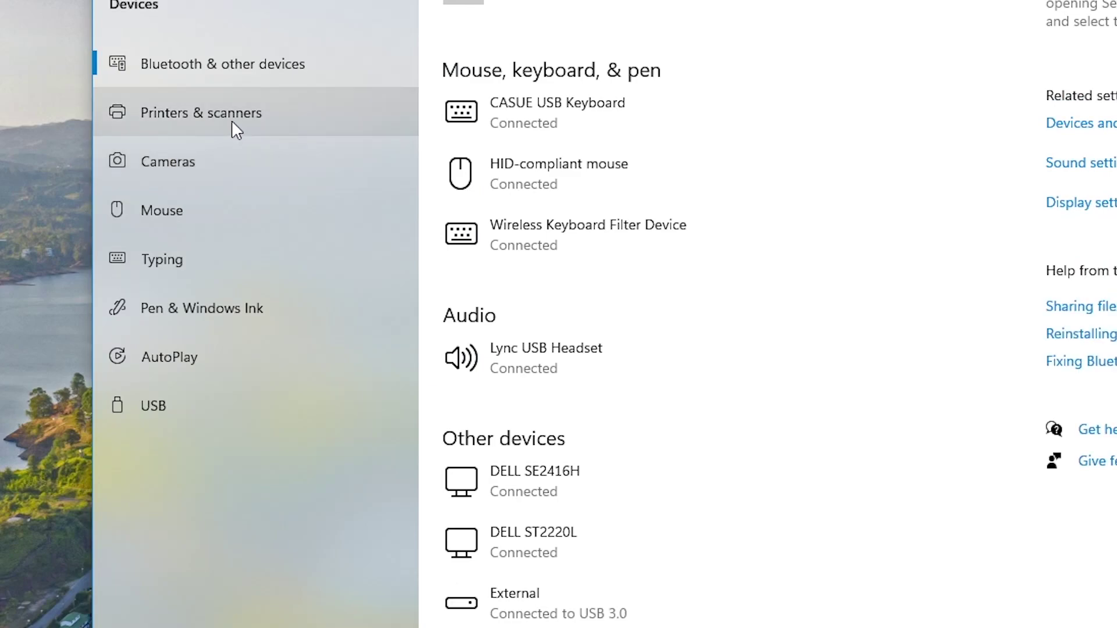
pyautogui.click(230, 119)
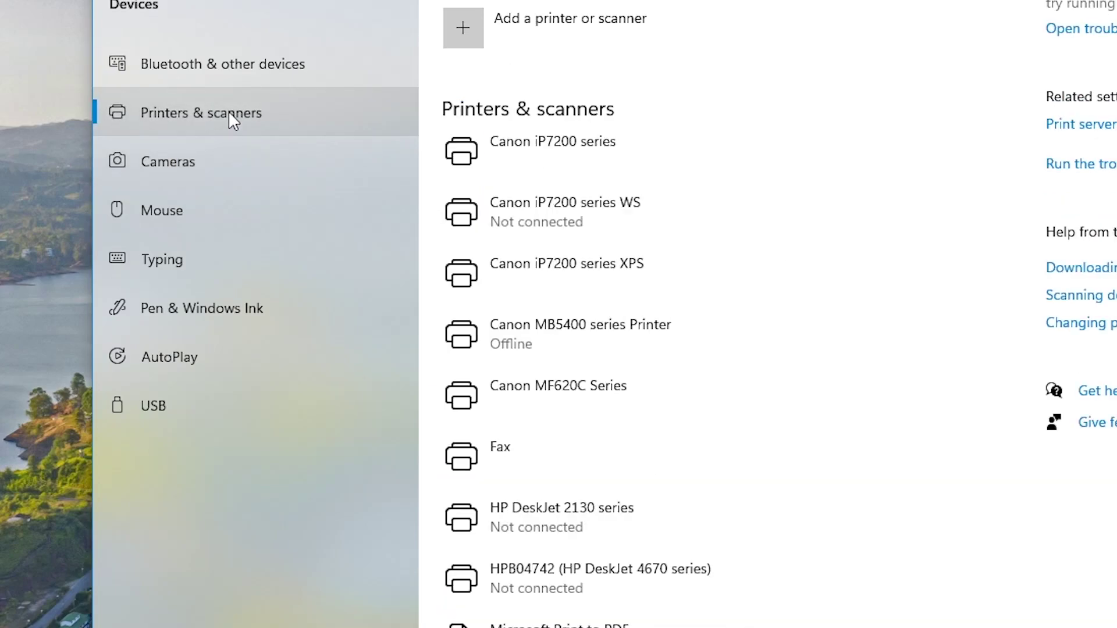
pyautogui.click(575, 155)
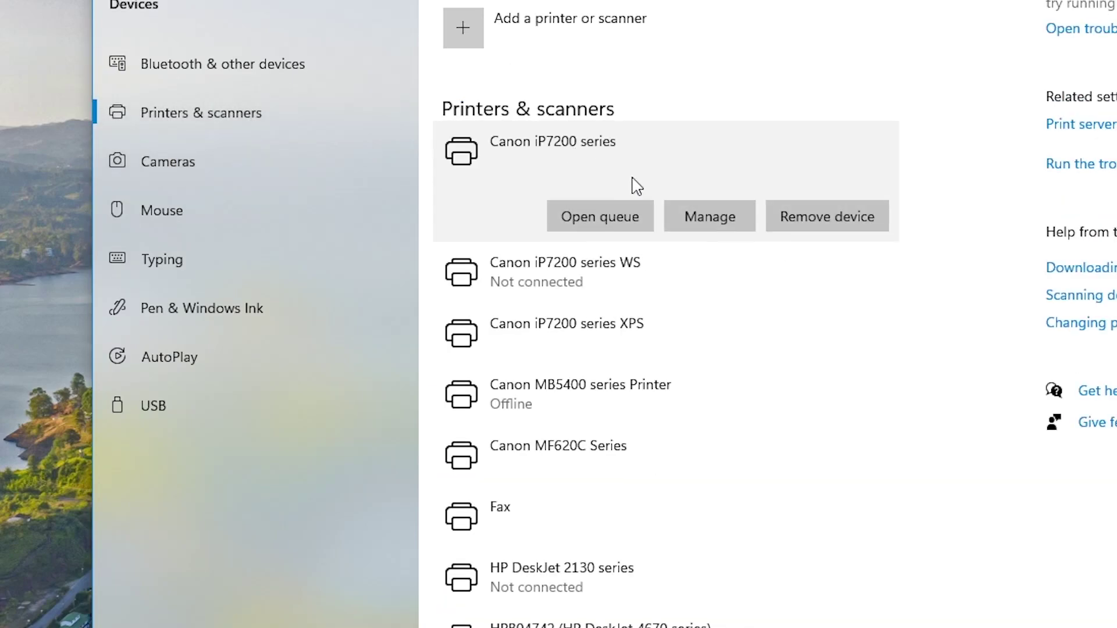
pyautogui.click(709, 214)
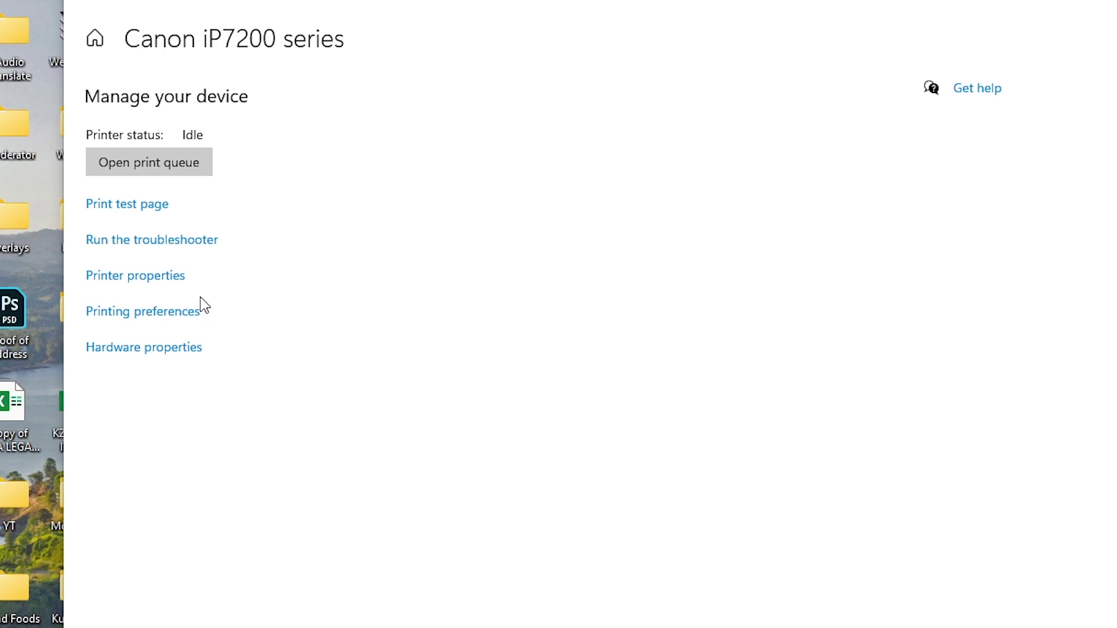
# Step: Run a Deep Cleaning of the print head with All Colors selected, and confirm it
pyautogui.click(289, 200)
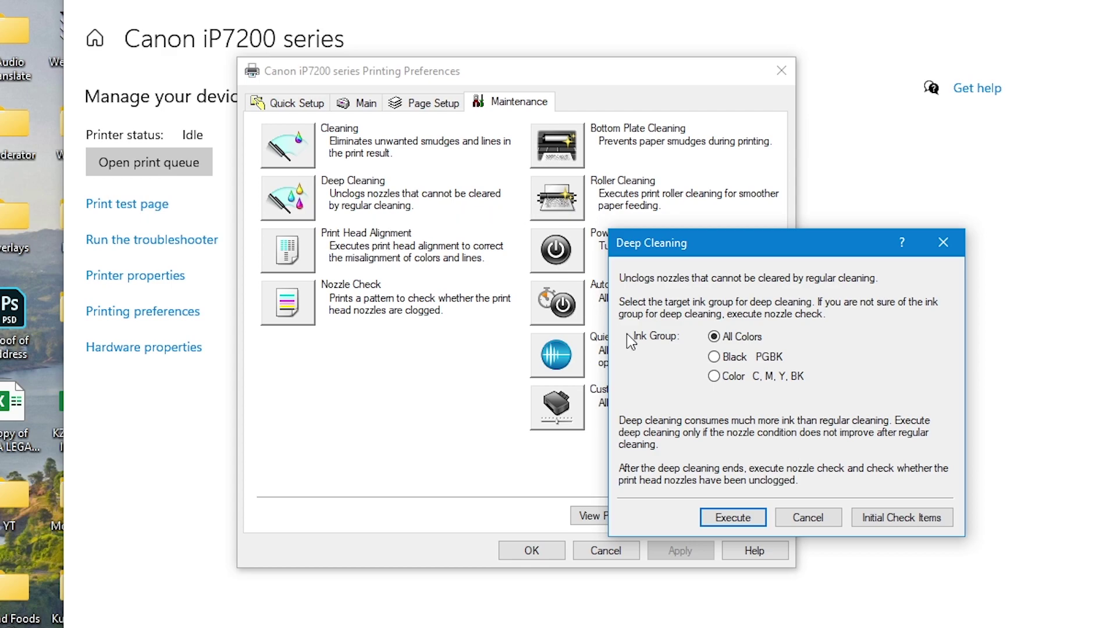
pyautogui.click(733, 518)
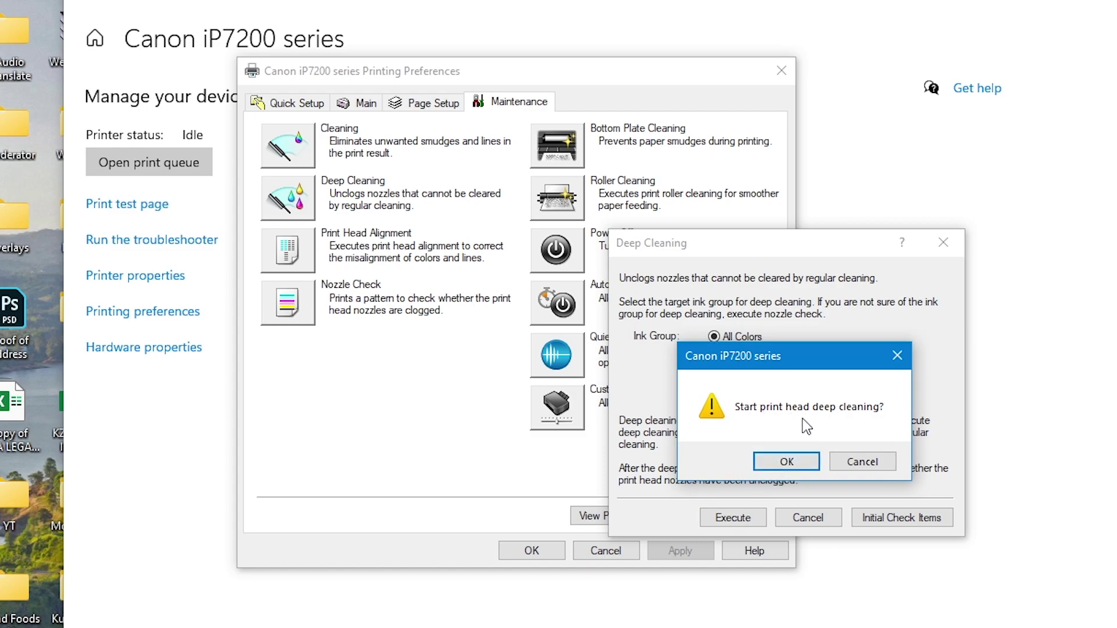
pyautogui.click(784, 463)
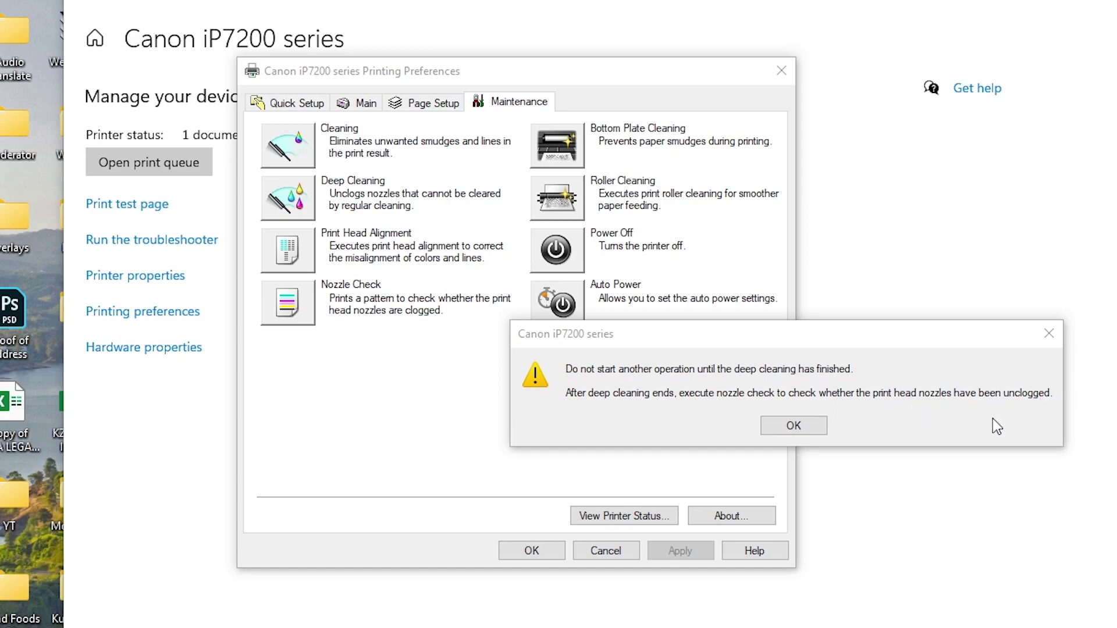
# Step: Acknowledge the deep-cleaning warning with OK
pyautogui.click(786, 431)
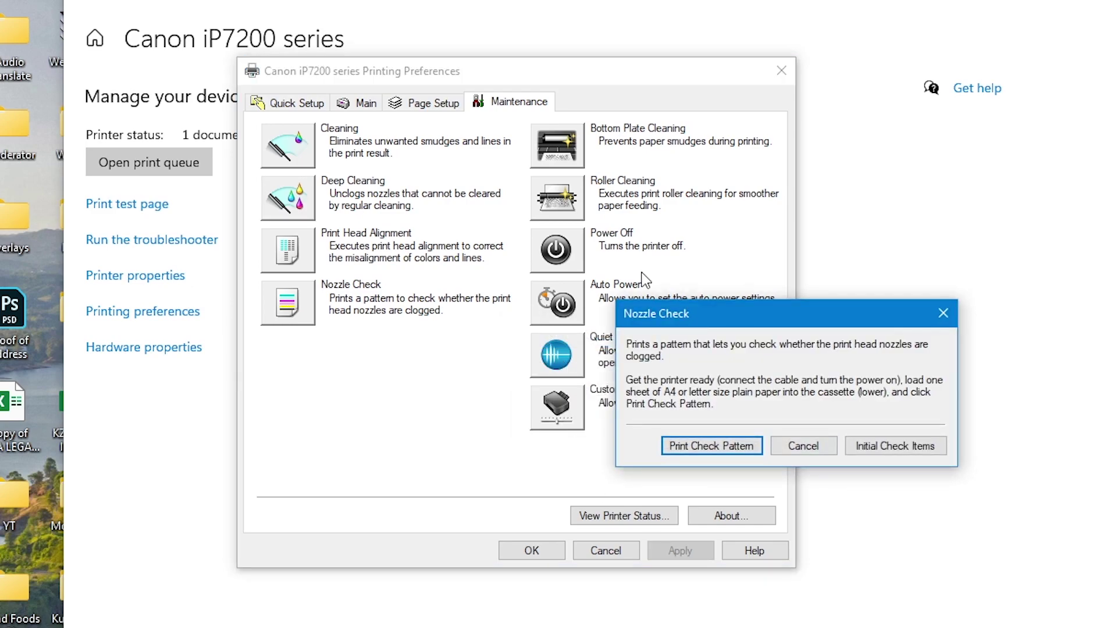